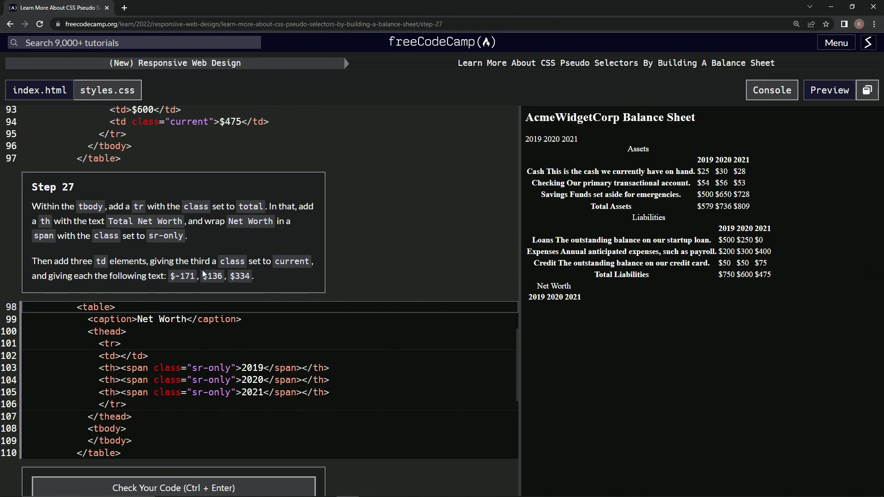
{"action": "scroll", "coordinate": [166, 200], "scroll_direction": "up", "scroll_amount": 3}
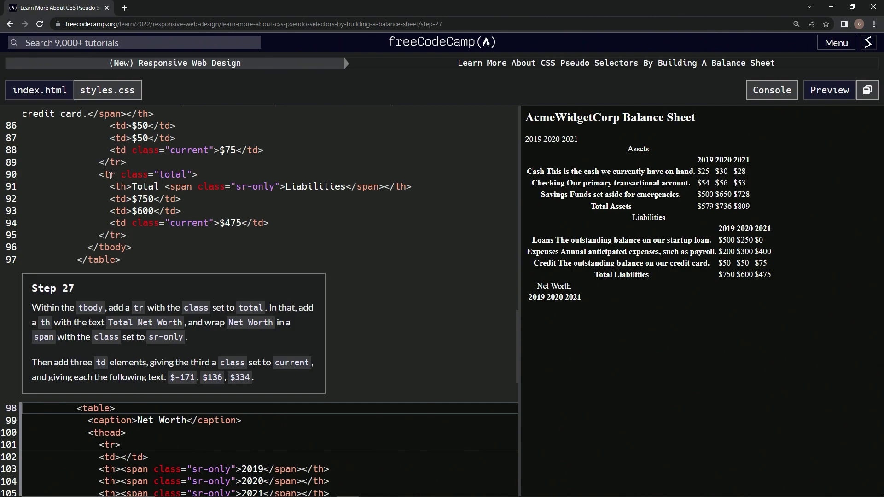
Step: Copy the Liabilities total row (lines 90-95) into the Net Worth table's empty tbody
{"action": "left_click_drag", "start_coordinate": [127, 236], "coordinate": [122, 161]}
{"action": "key", "text": "ctrl+c"}
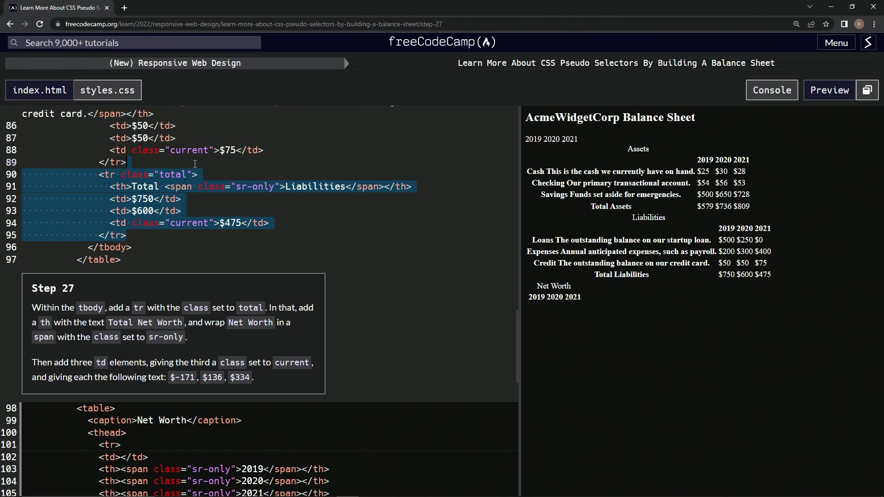
{"action": "scroll", "coordinate": [194, 163], "scroll_direction": "down", "scroll_amount": 2}
{"action": "scroll", "coordinate": [152, 350], "scroll_direction": "down", "scroll_amount": 3}
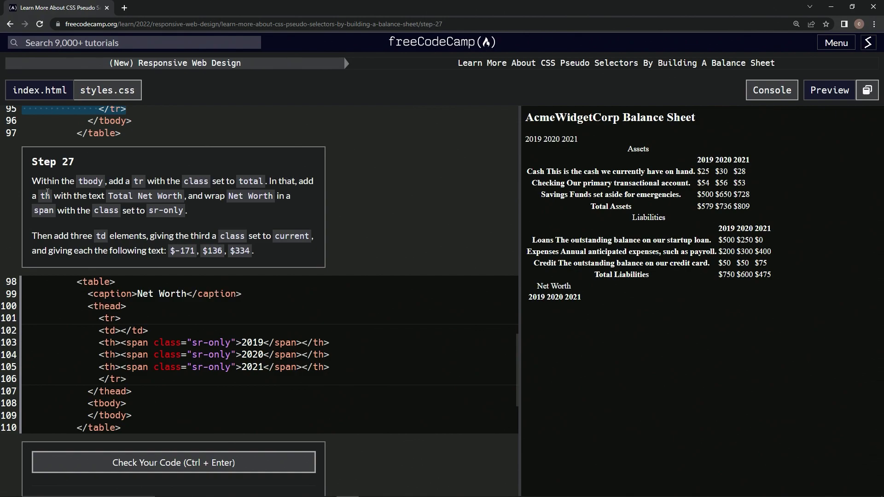
{"action": "left_click", "coordinate": [182, 403]}
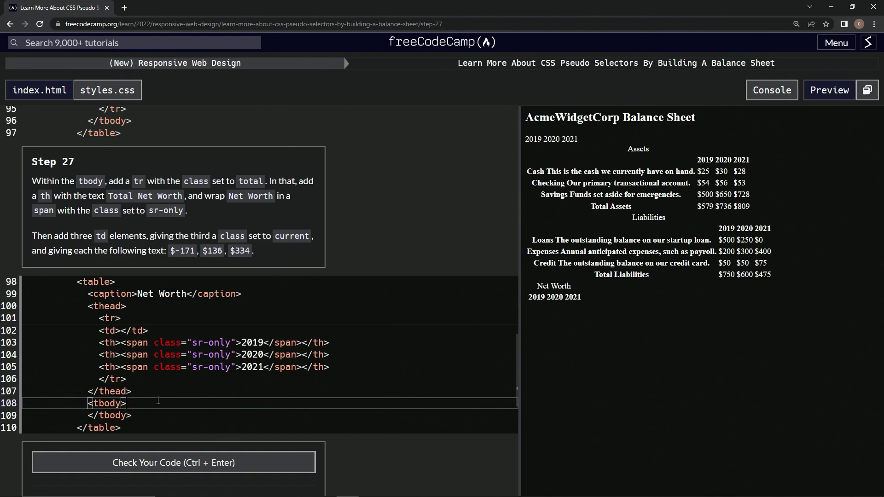
{"action": "key", "text": "ctrl+v"}
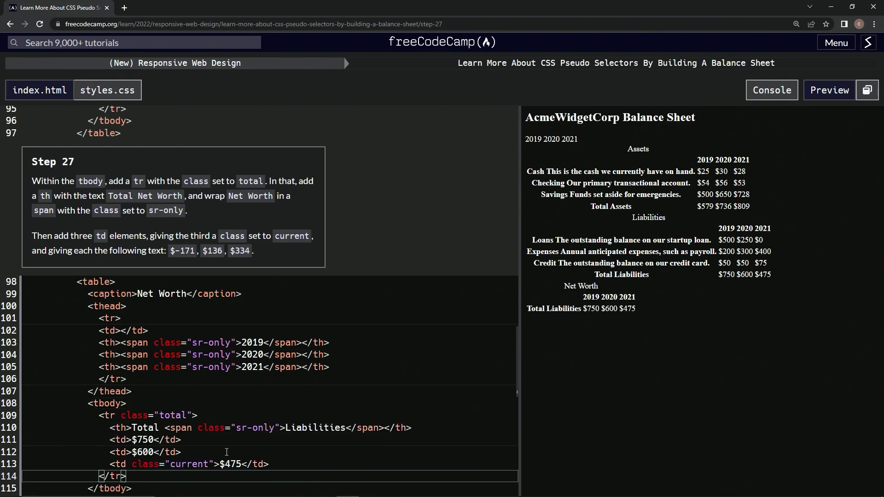
Step: Rename the row header to 'Total Net Worth' and change the amounts to $-171, $136, $334
{"action": "double_click", "coordinate": [308, 428]}
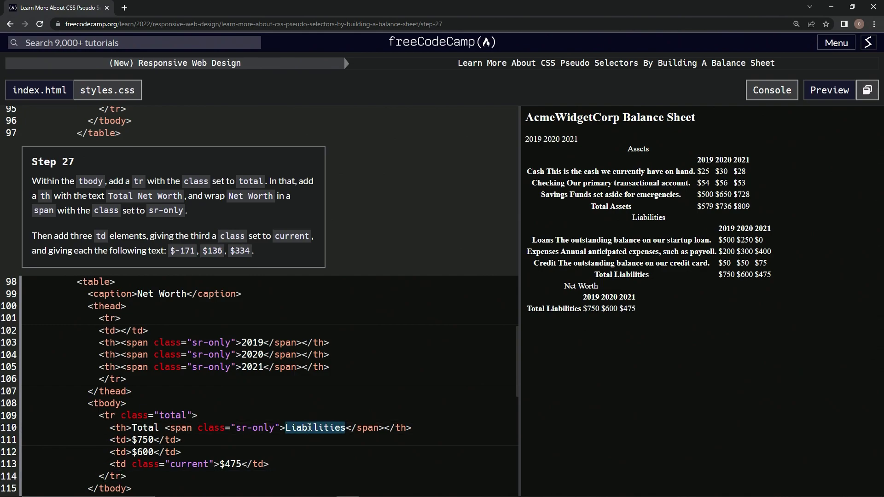
{"action": "type", "text": "Net Worth"}
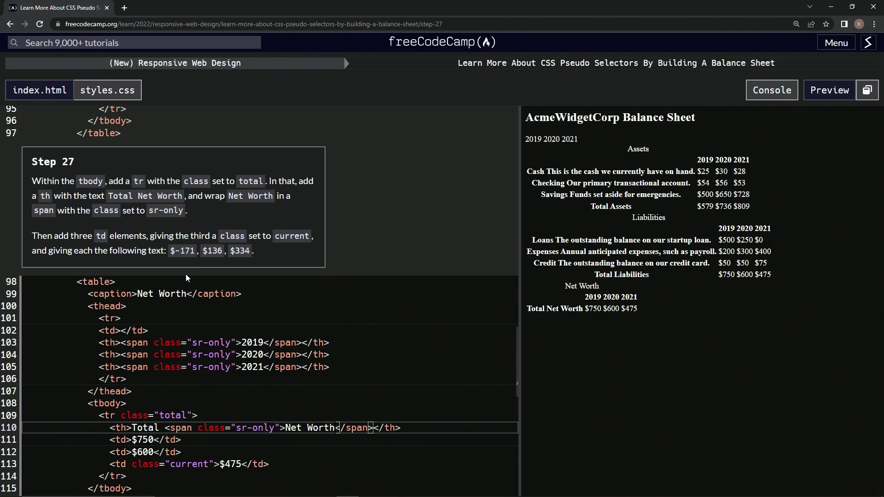
{"action": "left_click", "coordinate": [140, 440]}
{"action": "left_click", "coordinate": [146, 440]}
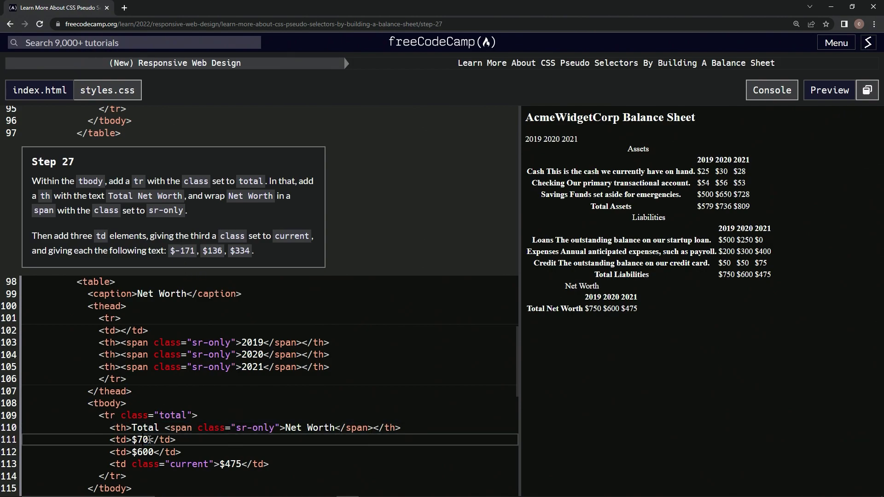
{"action": "key", "text": "BackSpace"}
{"action": "key", "text": "BackSpace"}
{"action": "key", "text": "BackSpace"}
{"action": "type", "text": "-"}
{"action": "type", "text": "171"}
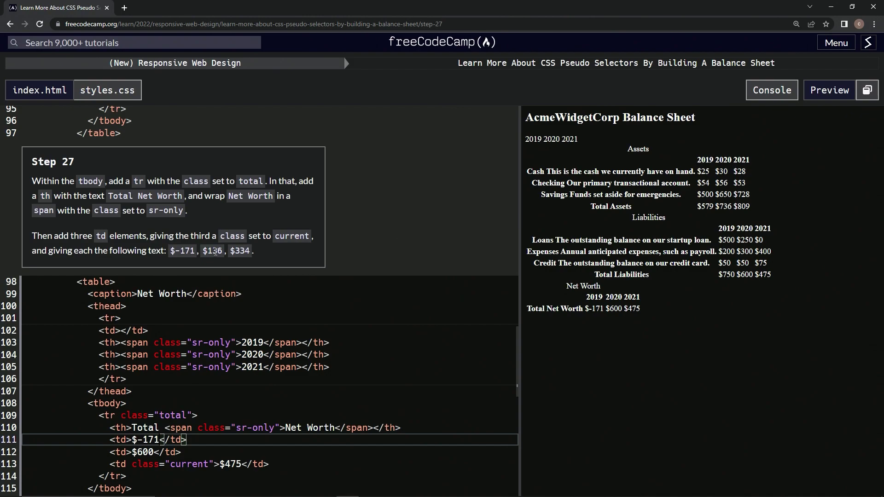
{"action": "double_click", "coordinate": [146, 453]}
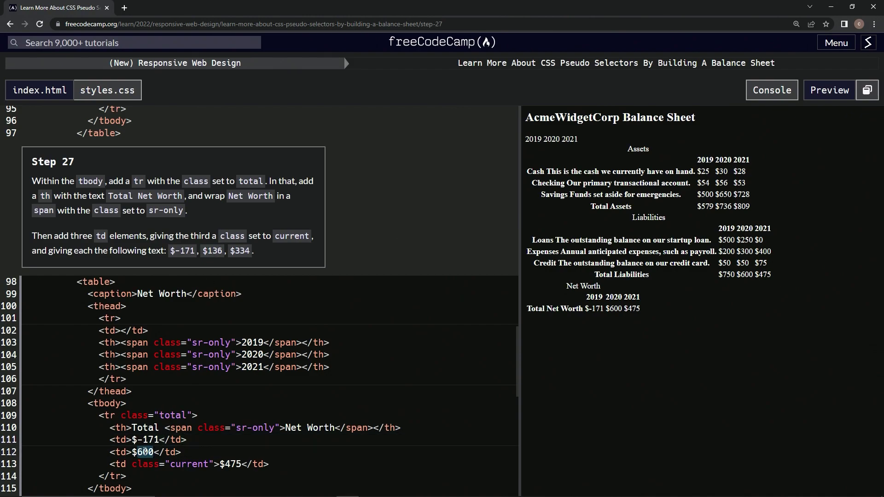
{"action": "type", "text": "136"}
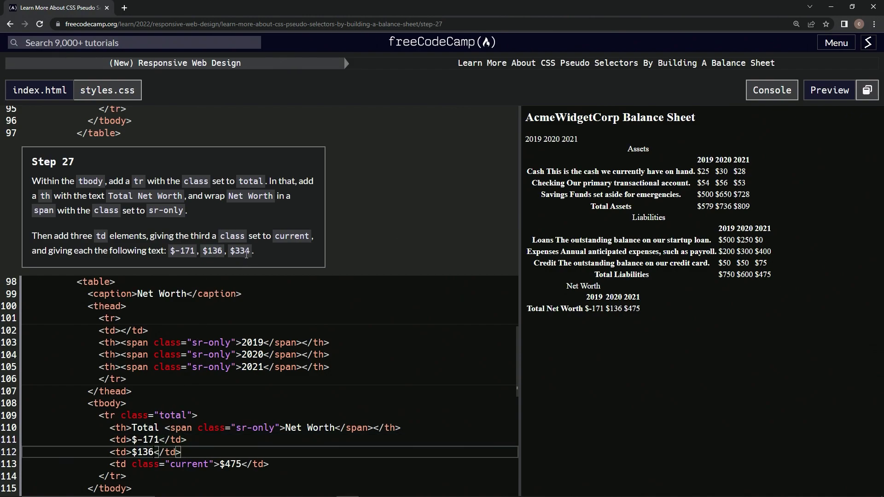
{"action": "double_click", "coordinate": [231, 464]}
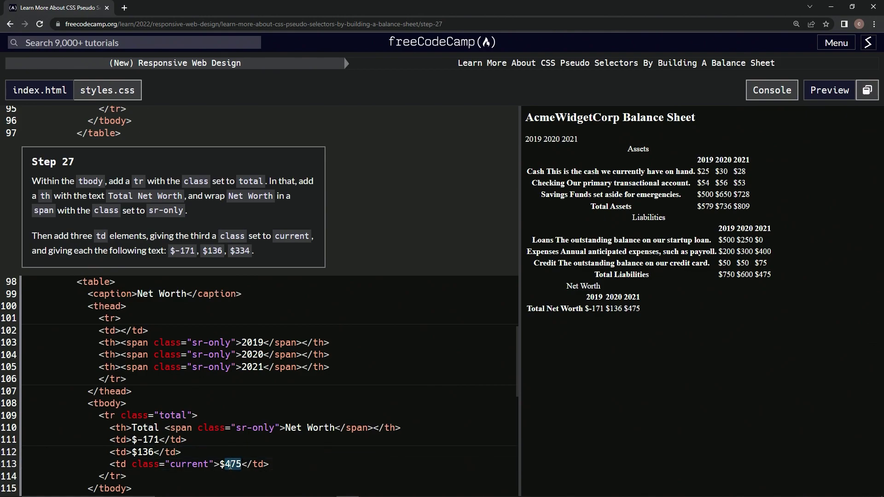
{"action": "type", "text": "334"}
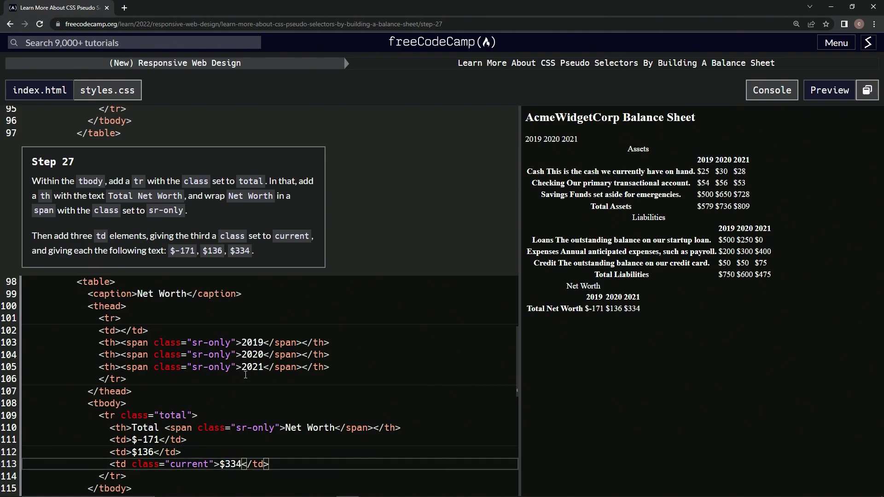
Step: Check the Step 27 code and submit it to advance to Step 28
{"action": "left_click", "coordinate": [172, 433]}
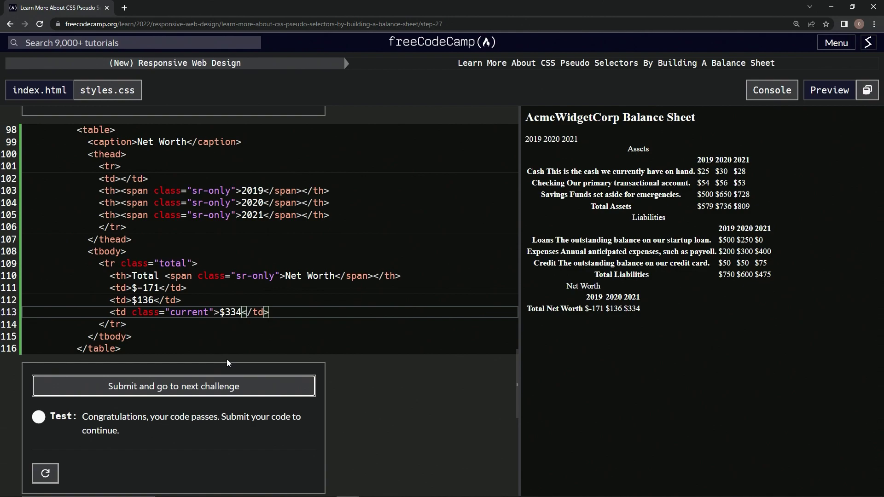
{"action": "left_click", "coordinate": [187, 388]}
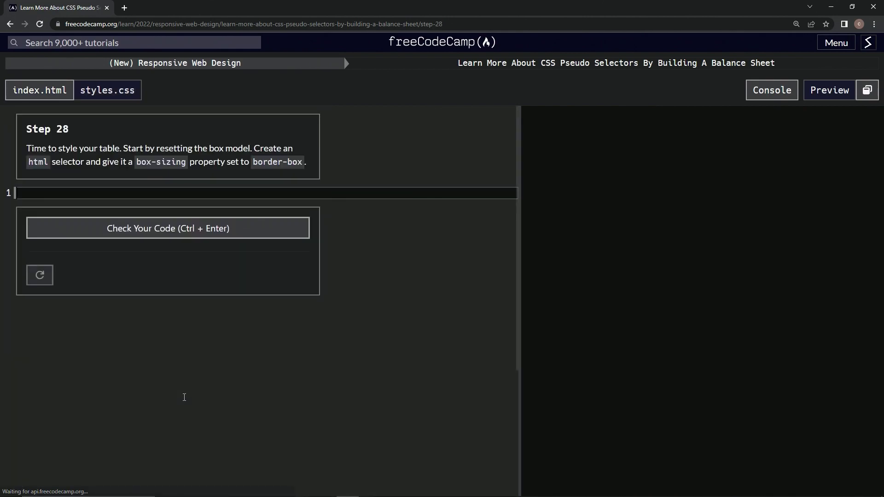